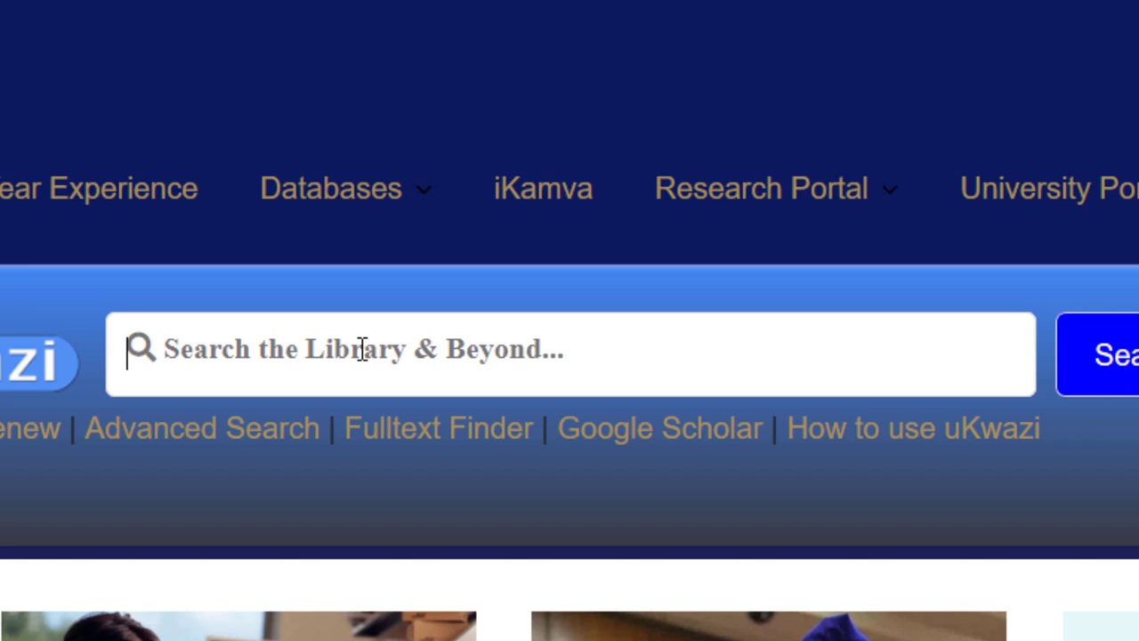
- Search the uKwazi library for 'Marikana massacre', correcting the typo before submitting
click(362, 348)
text(M)
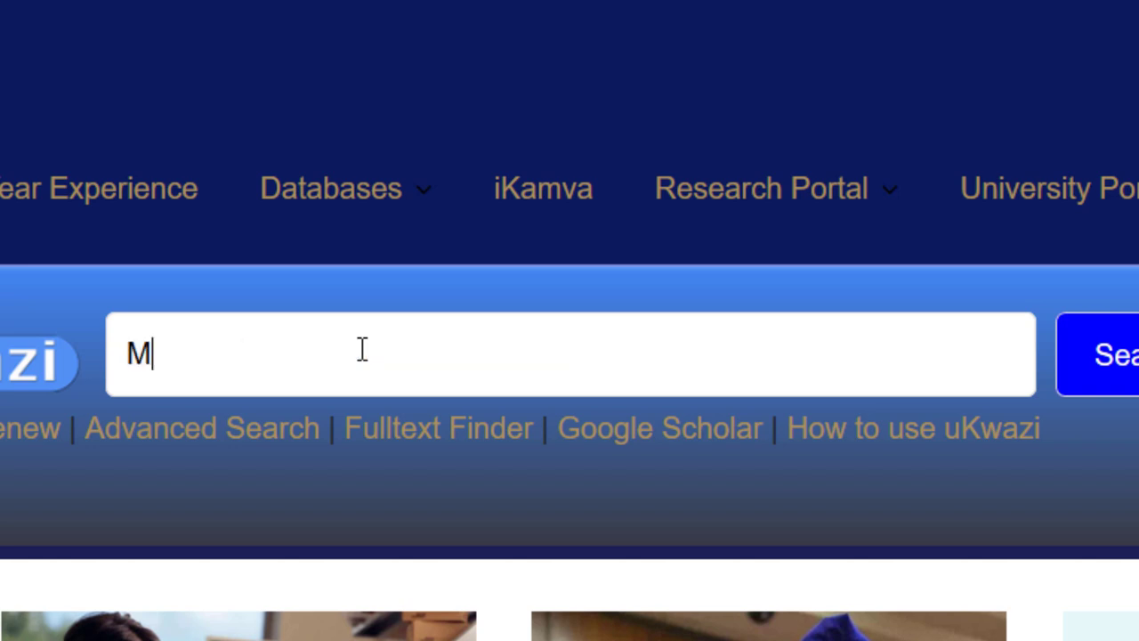
text(arikana)
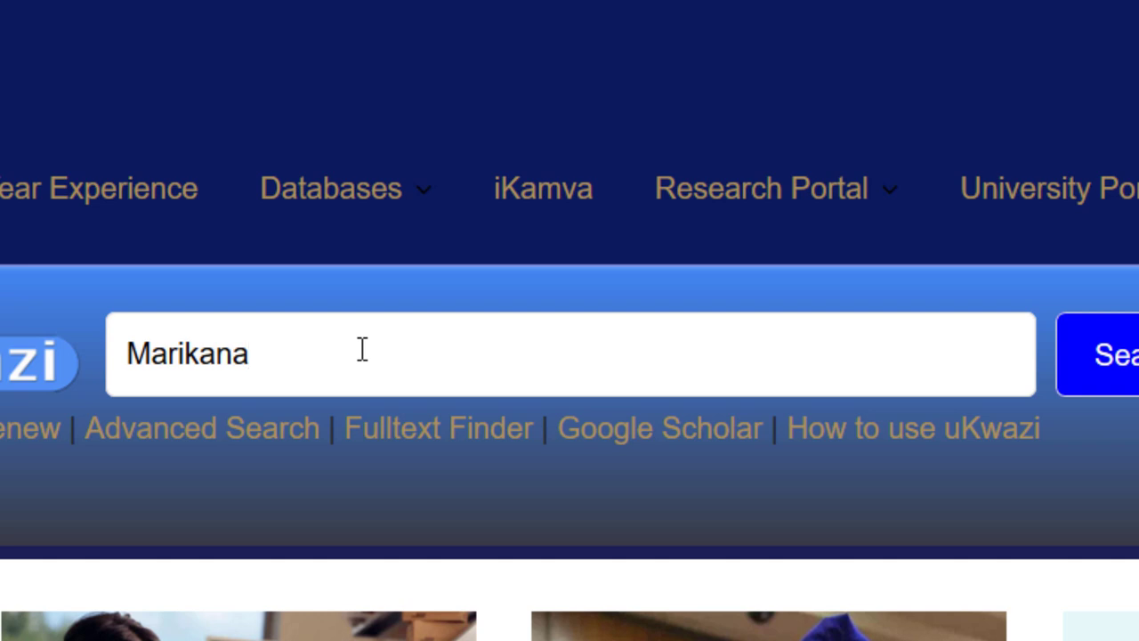
text( massa)
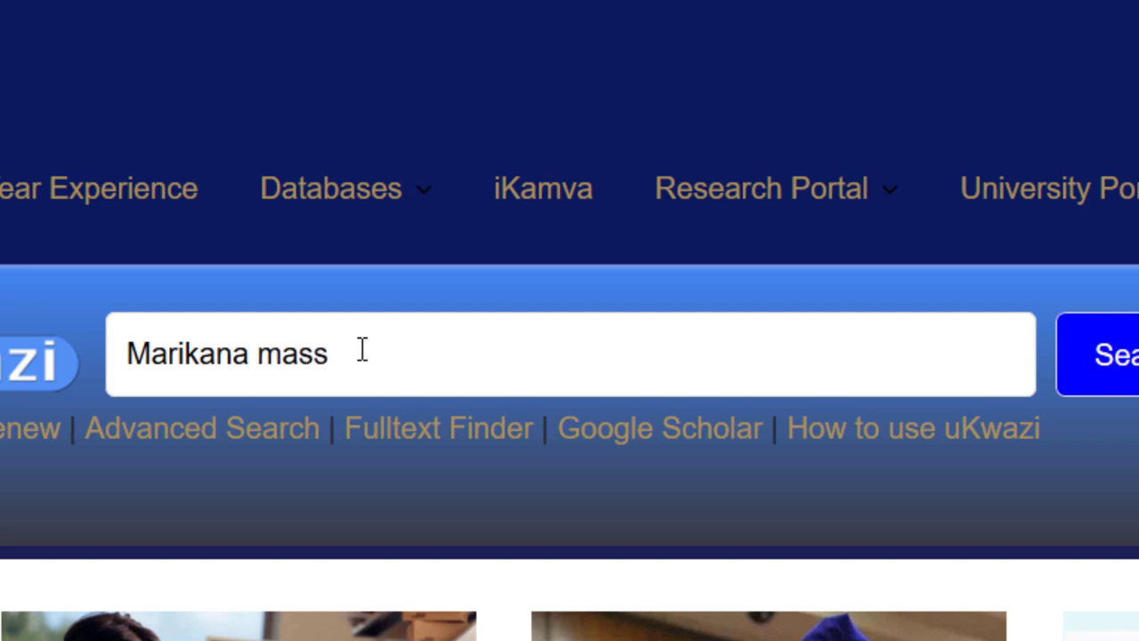
text(cre)
key(BackSpace)
text(re)
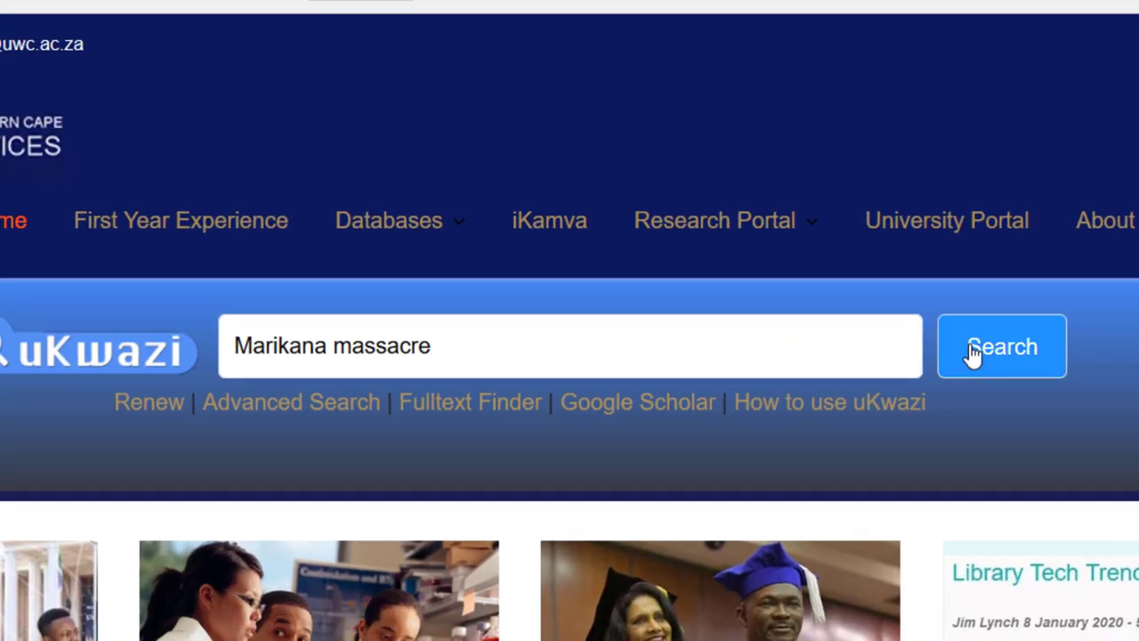
click(972, 354)
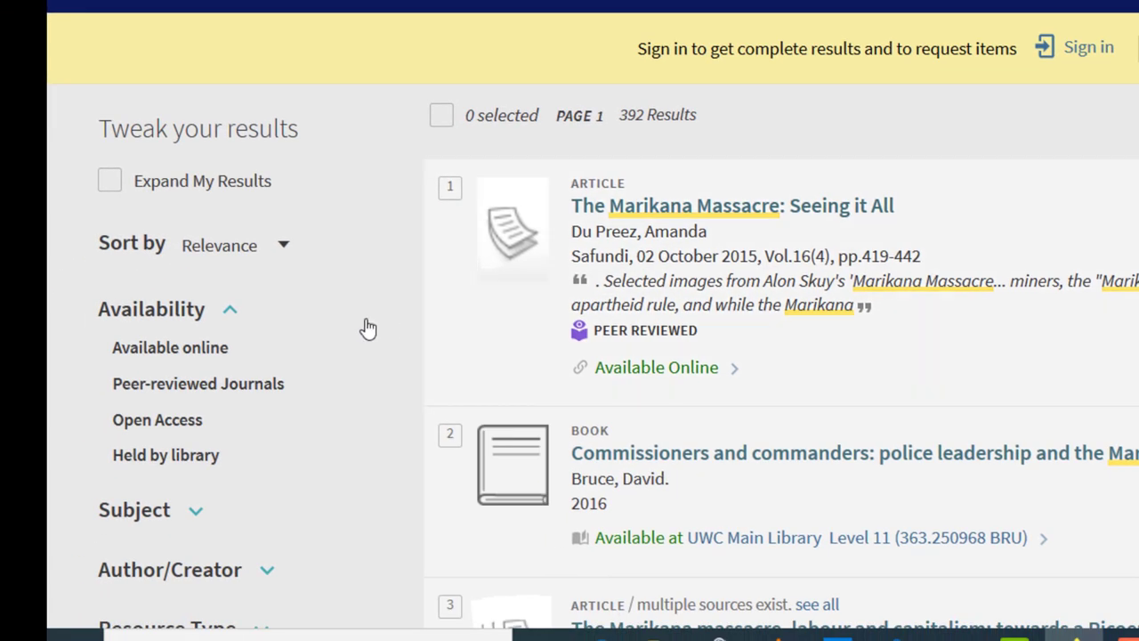
- Filter the Marikana massacre results to the Books resource type, leaving 9 results
scroll(339, 365, down, 3)
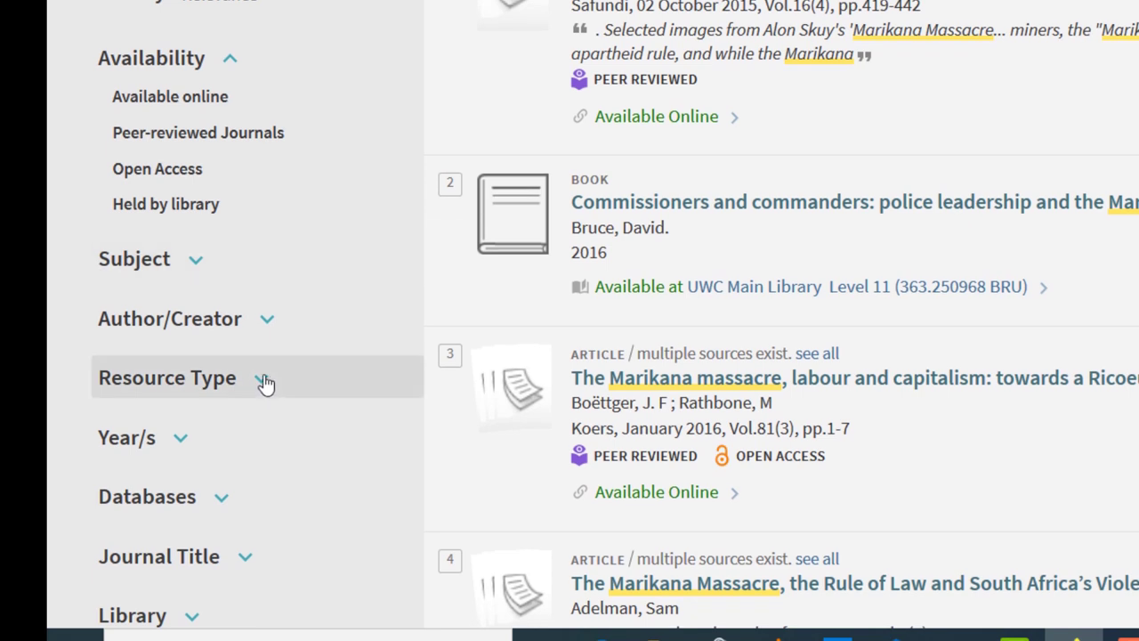
click(262, 383)
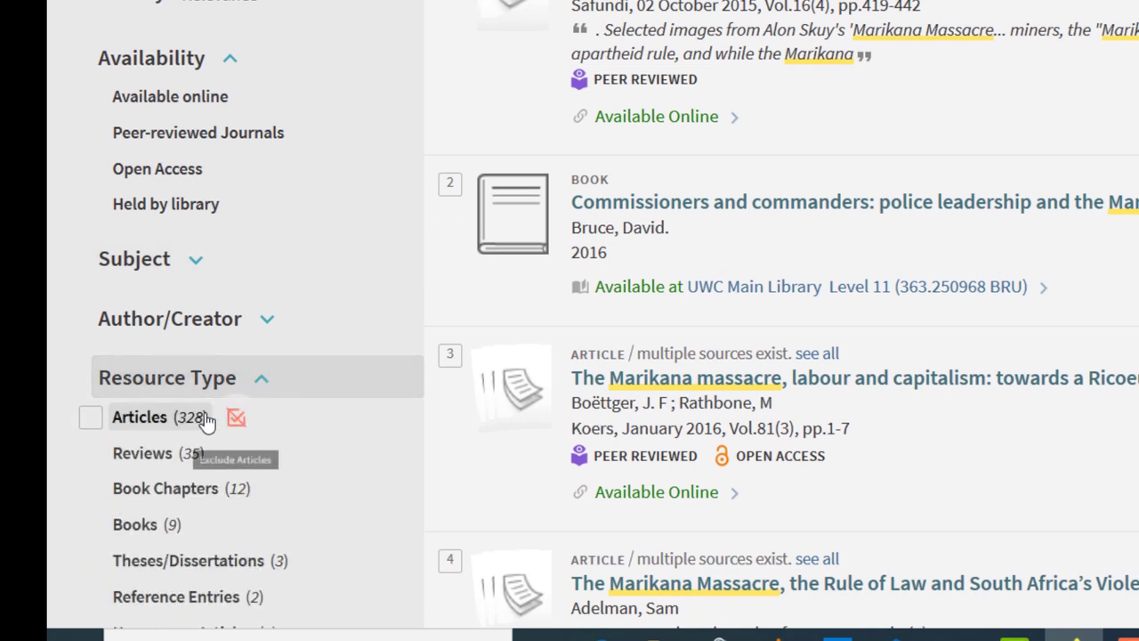
click(100, 525)
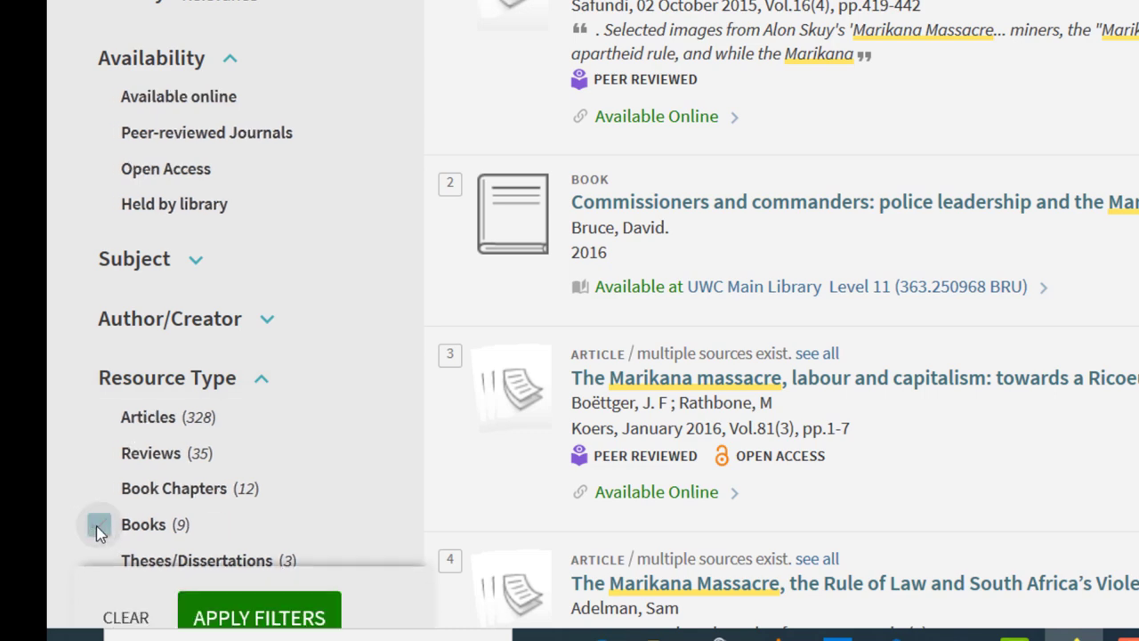
click(255, 577)
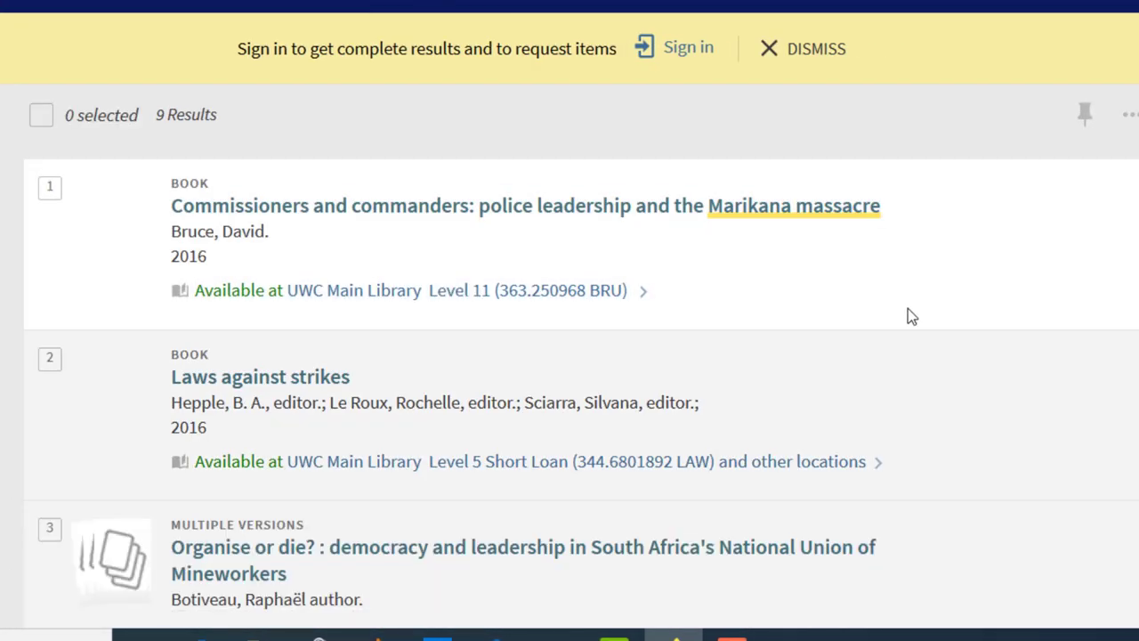
- View the Commissioners and commanders book record and its citation
click(612, 213)
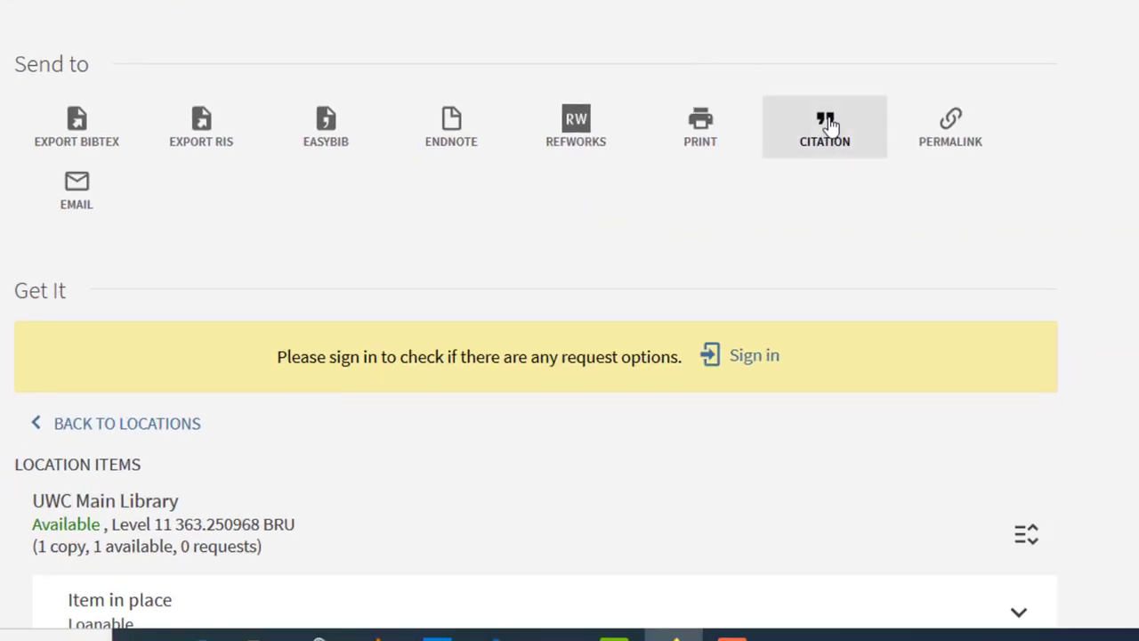
click(827, 124)
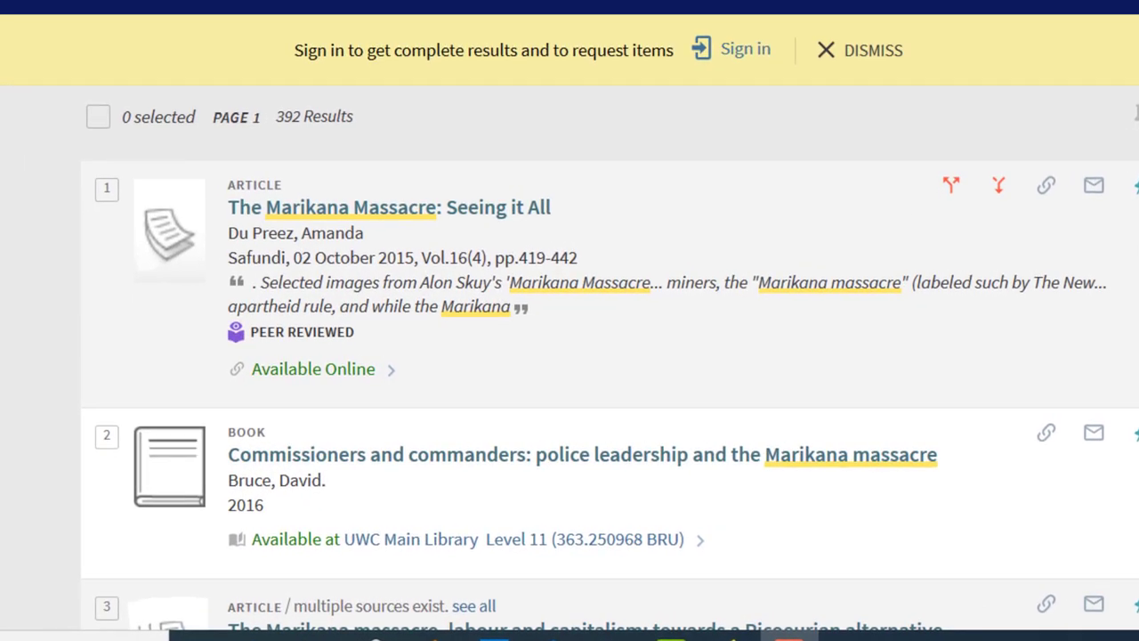
- Limit the results to the Articles resource type
scroll(343, 460, down, 3)
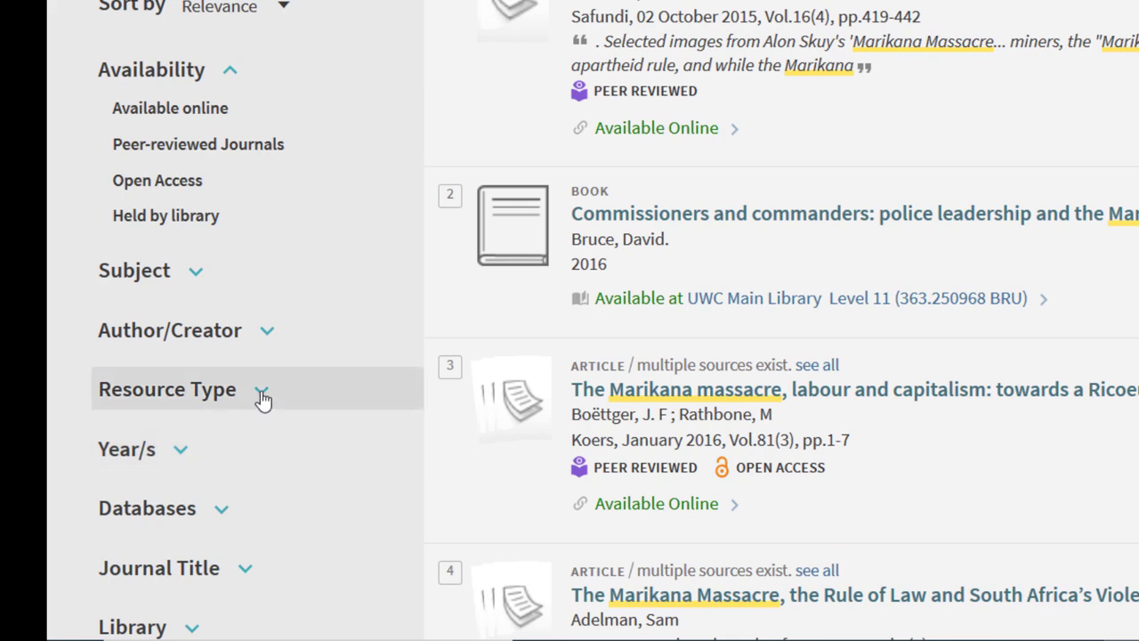
click(263, 398)
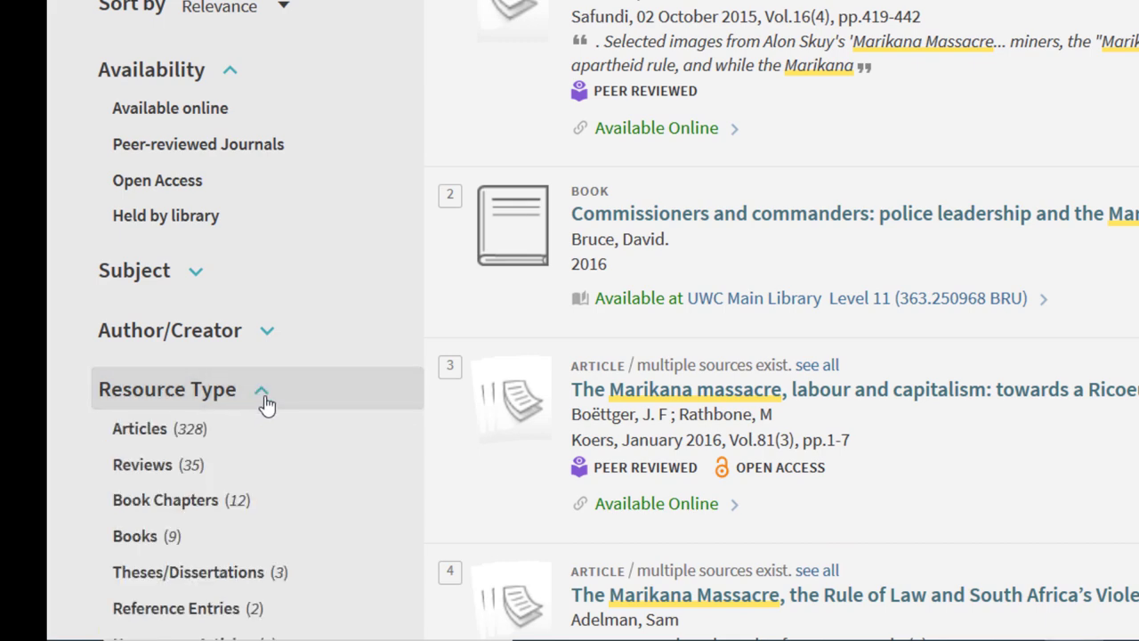
click(91, 431)
- Set the publication year range to 2010–2020 and refine, leaving 391 results
scroll(295, 430, down, 3)
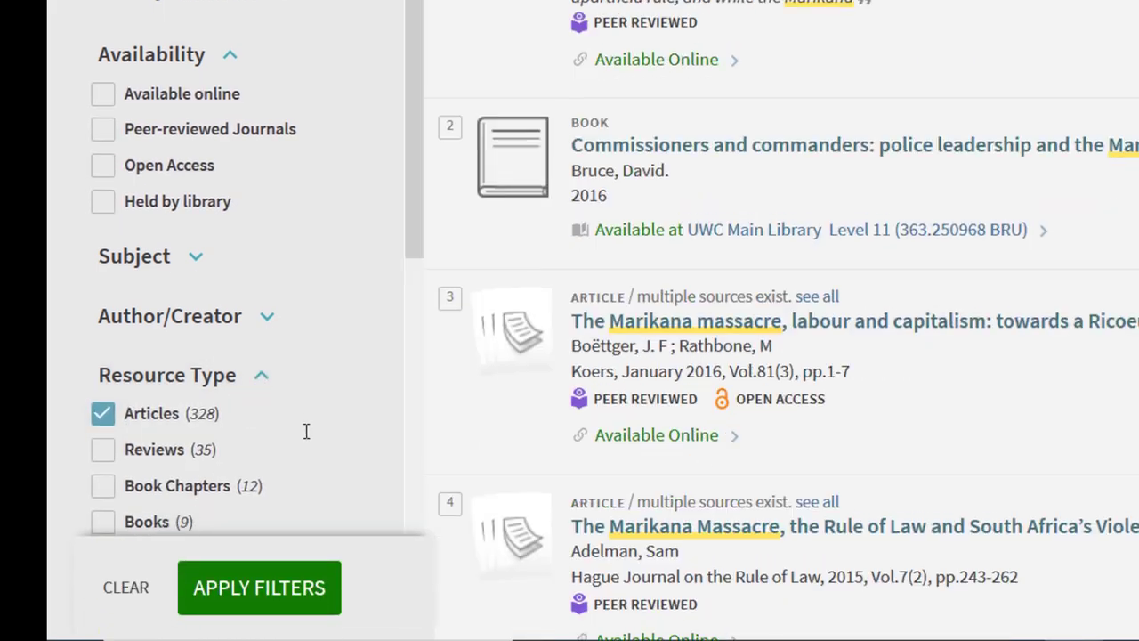
scroll(178, 433, down, 5)
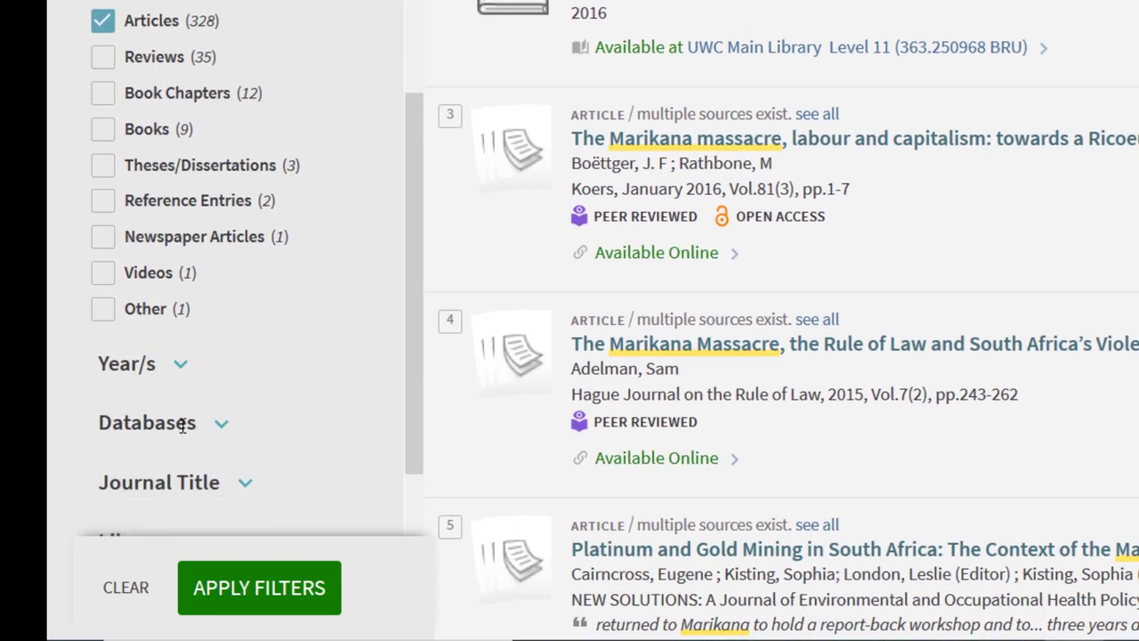
click(180, 367)
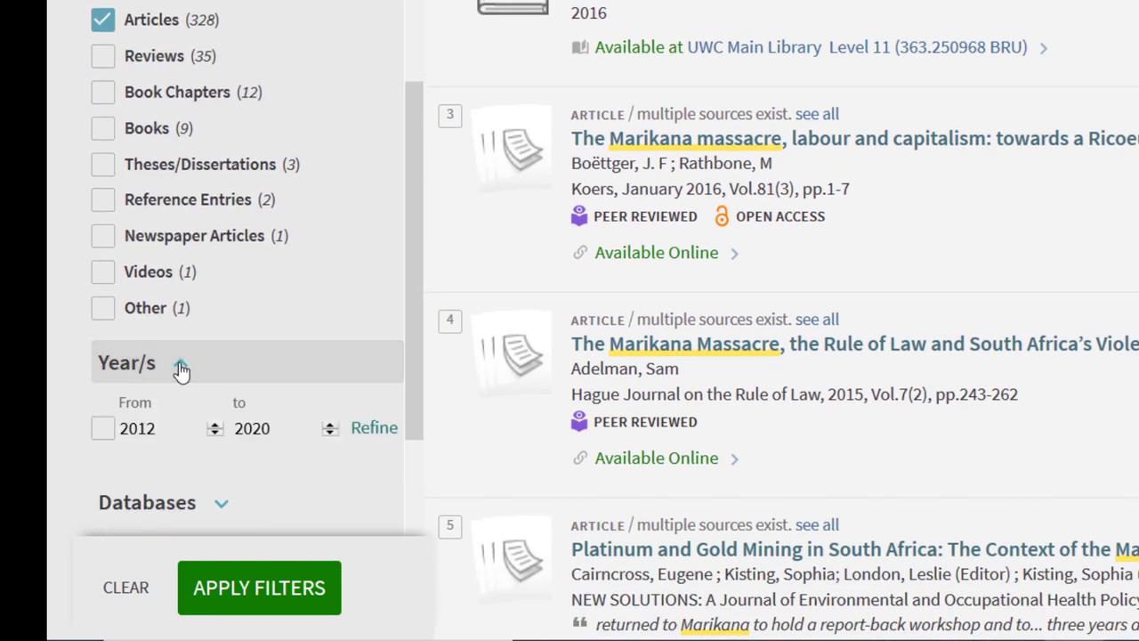
click(167, 427)
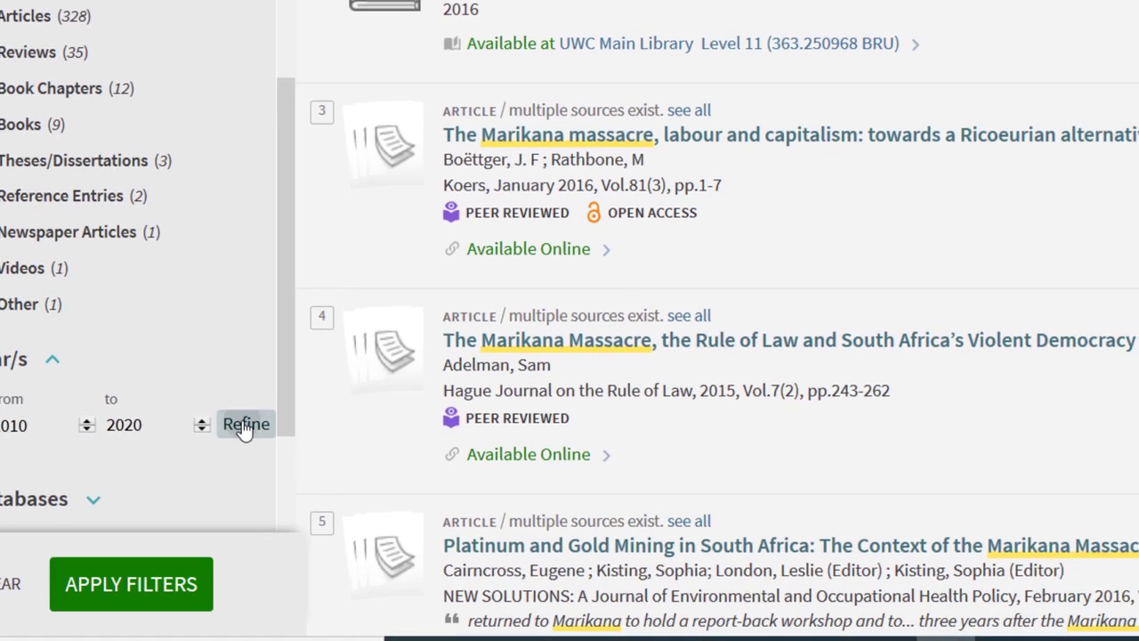
click(373, 430)
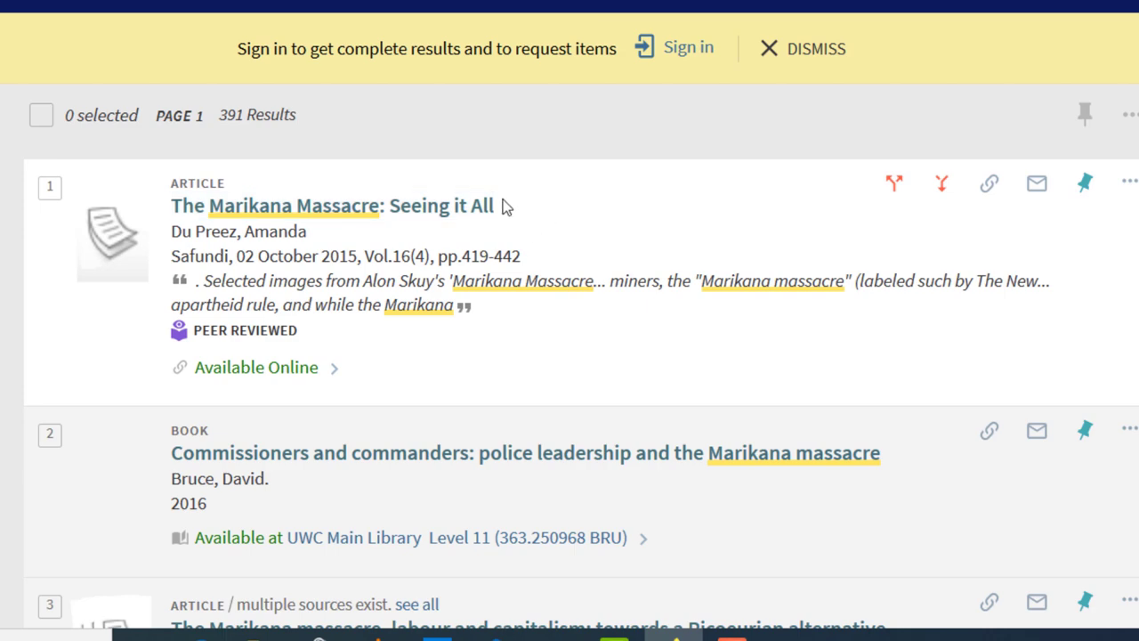
- Show the online availability for 'The Marikana Massacre: Seeing it All', sourced from Taylor & Francis Journals Complete
scroll(503, 204, down, 1)
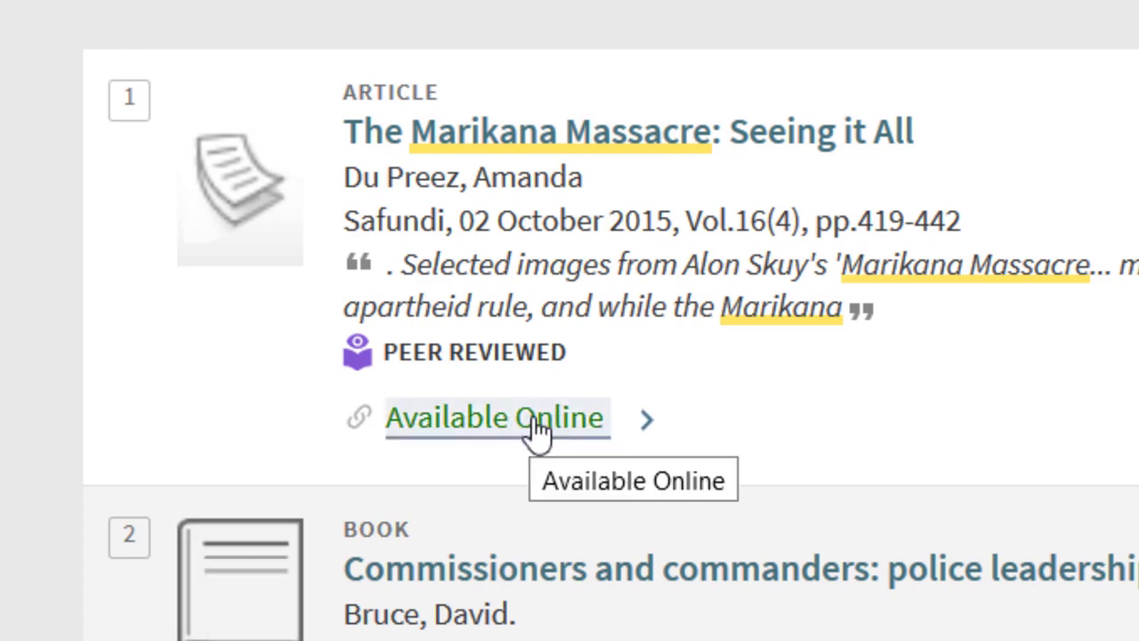
click(534, 425)
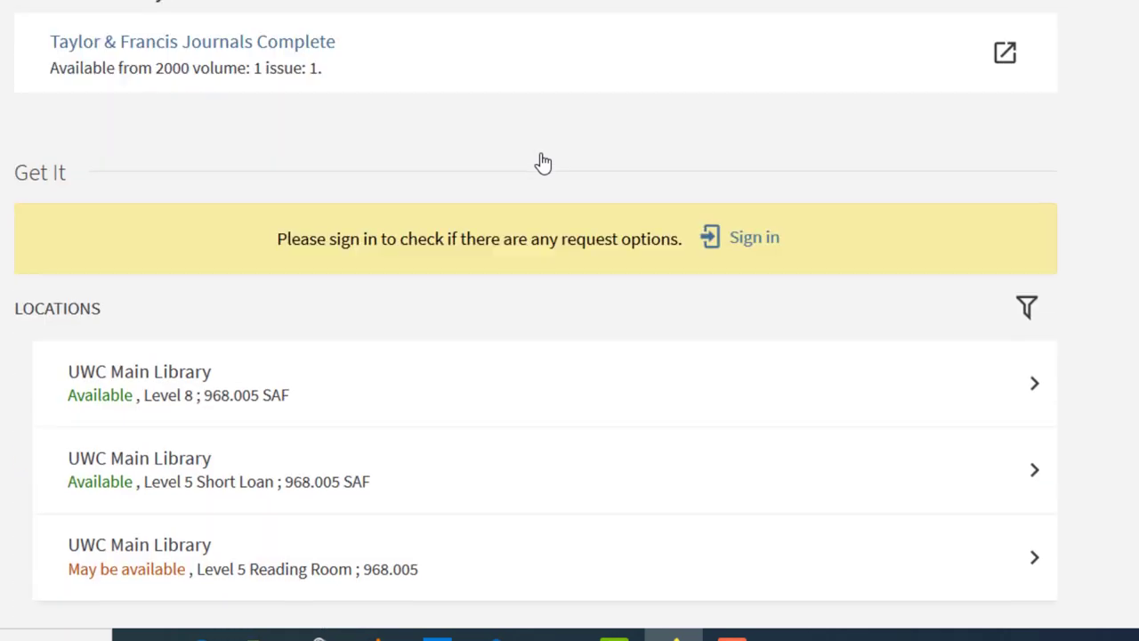
scroll(542, 163, up, 1)
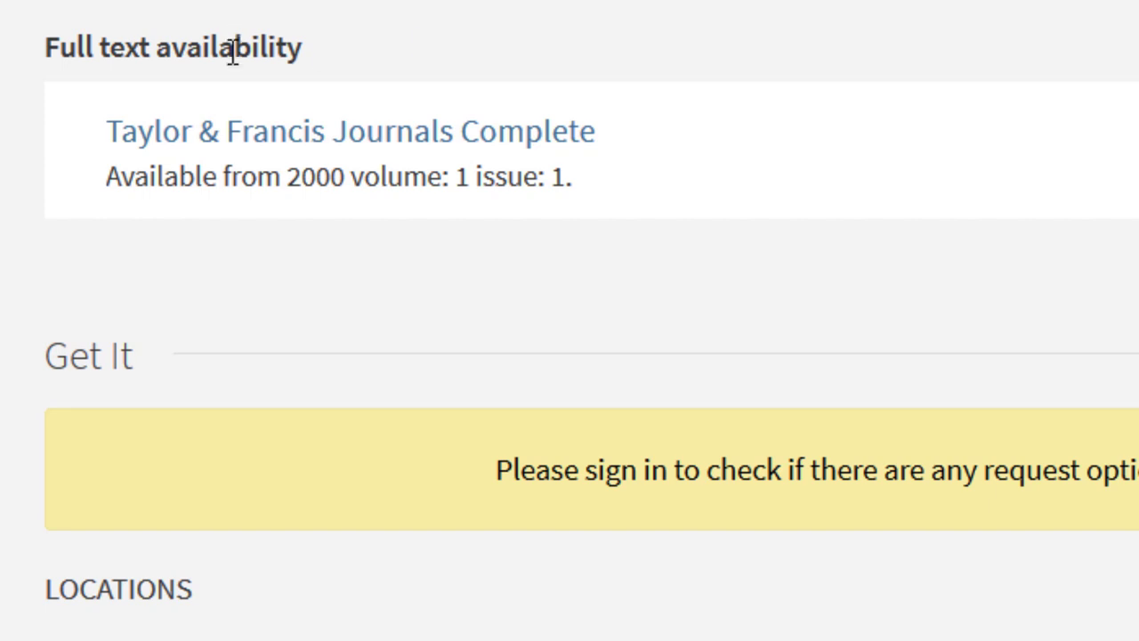
- Open the article on Taylor & Francis Online and bring up its PDF download options
click(405, 142)
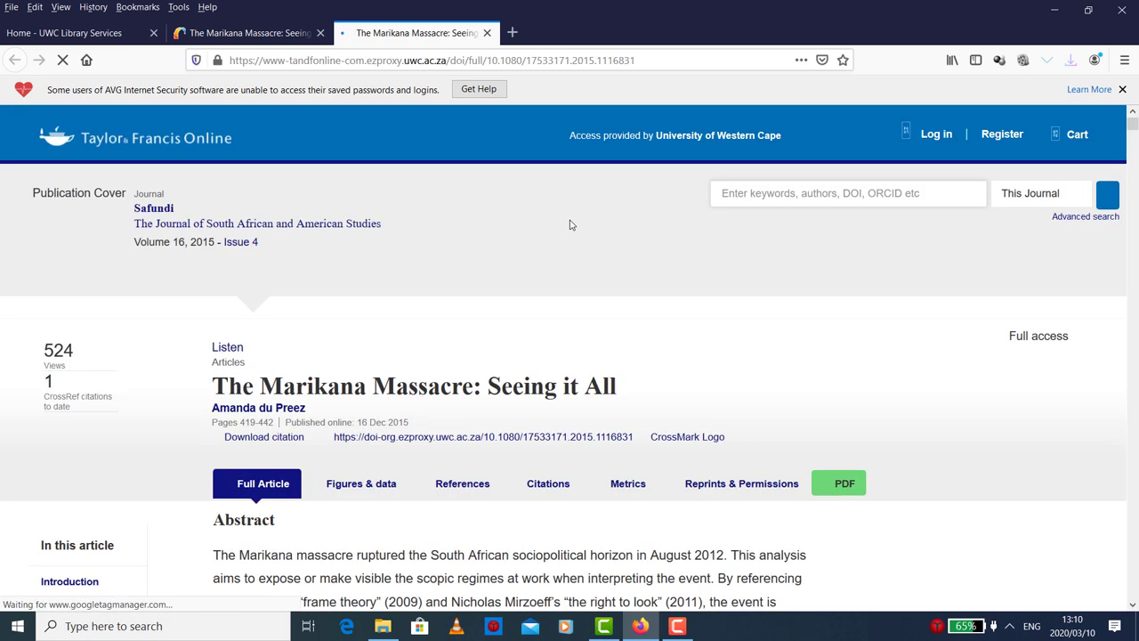
scroll(572, 225, down, 2)
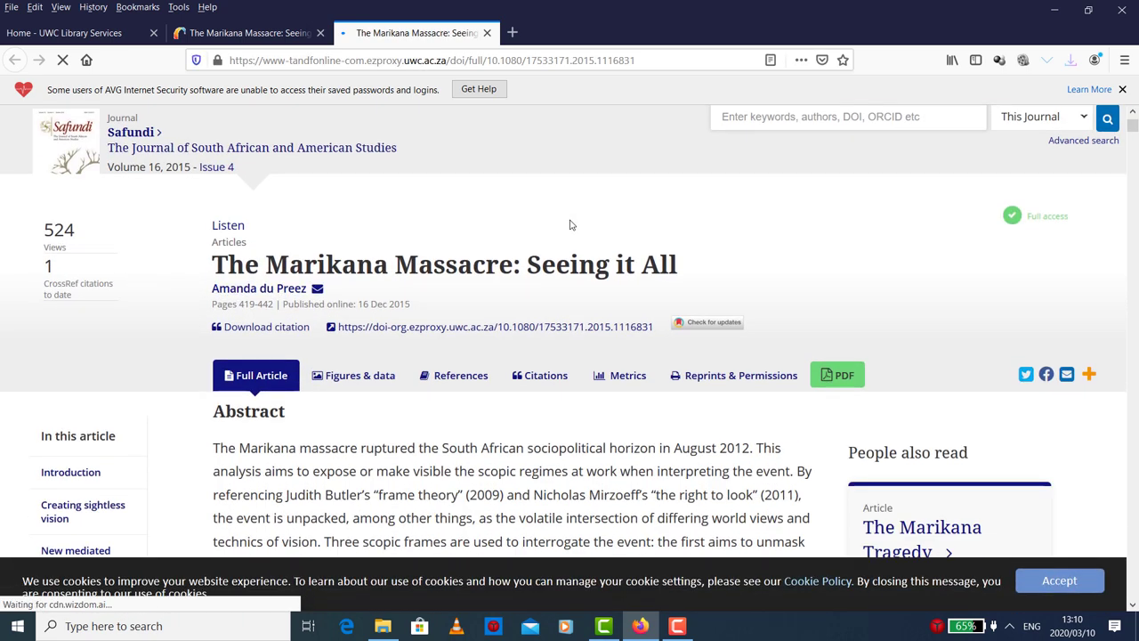
scroll(571, 225, down, 2)
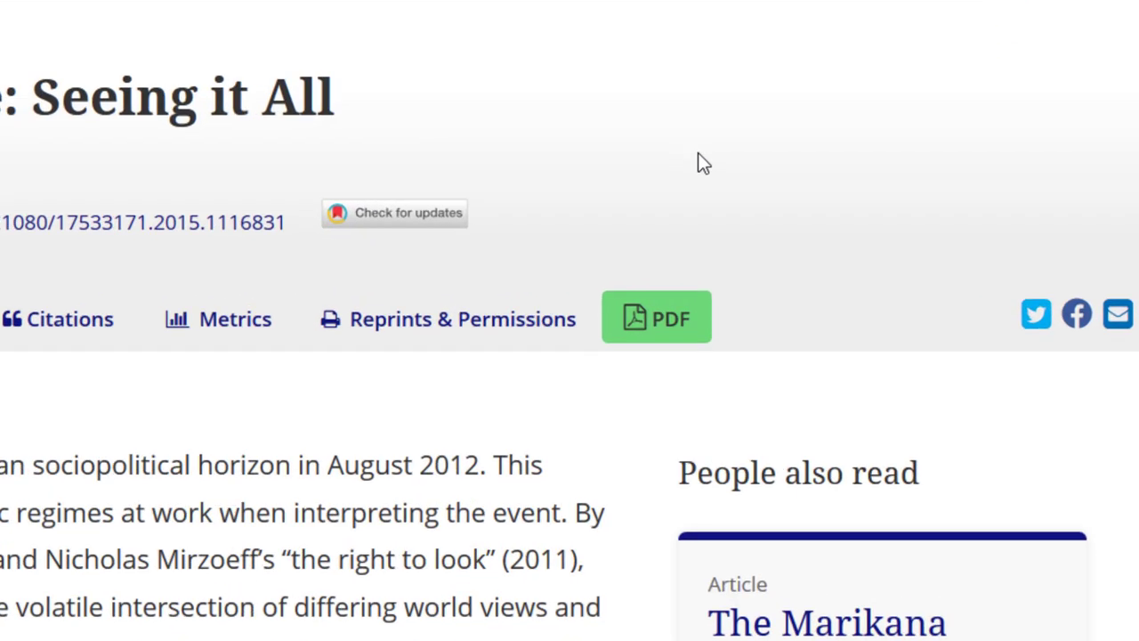
click(839, 299)
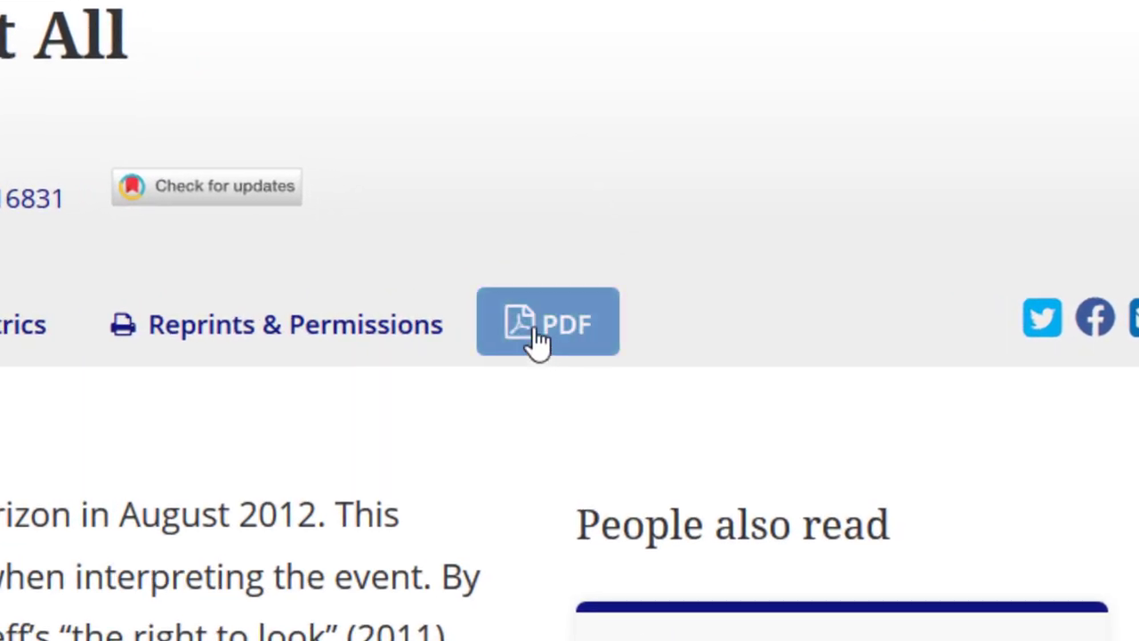
click(540, 343)
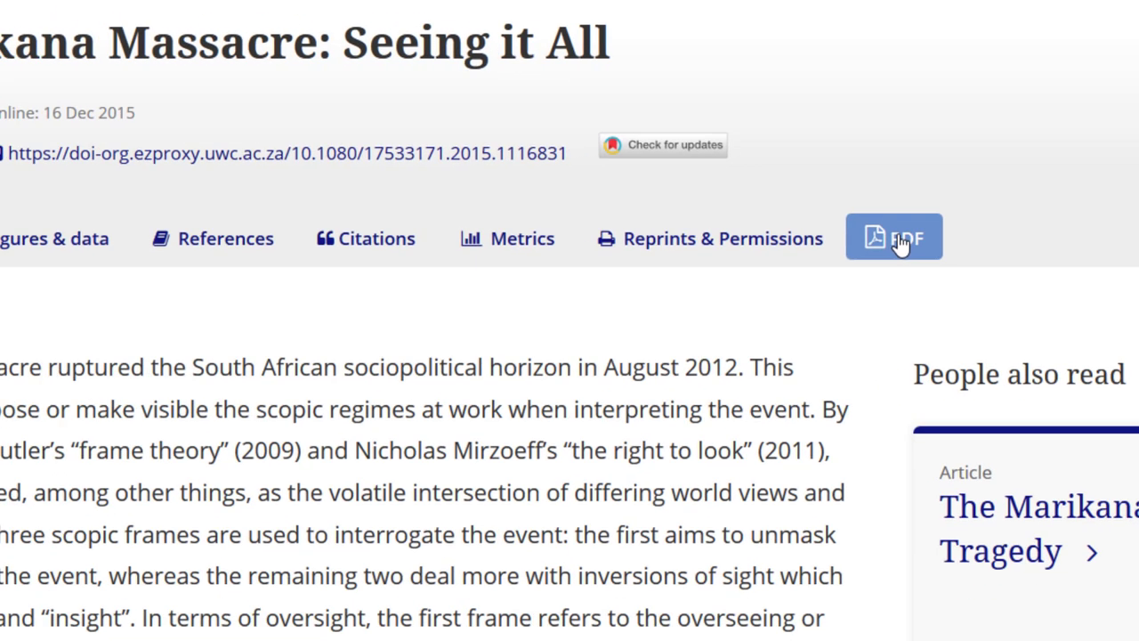
click(901, 242)
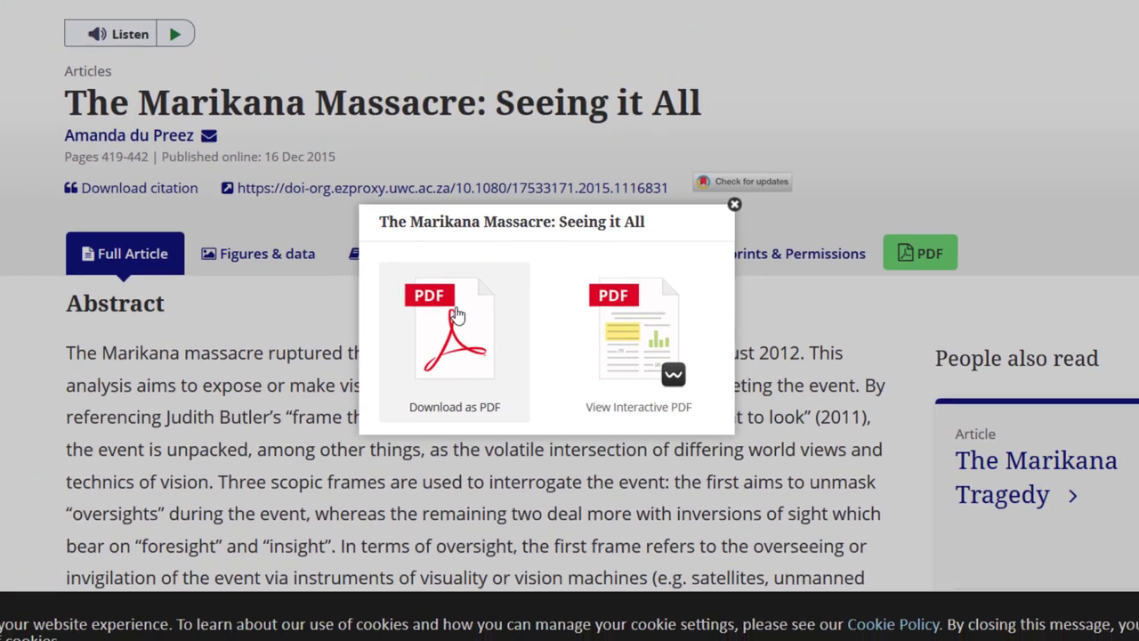
- Open the article as a standard PDF and read down to page 2's Introduction
click(431, 290)
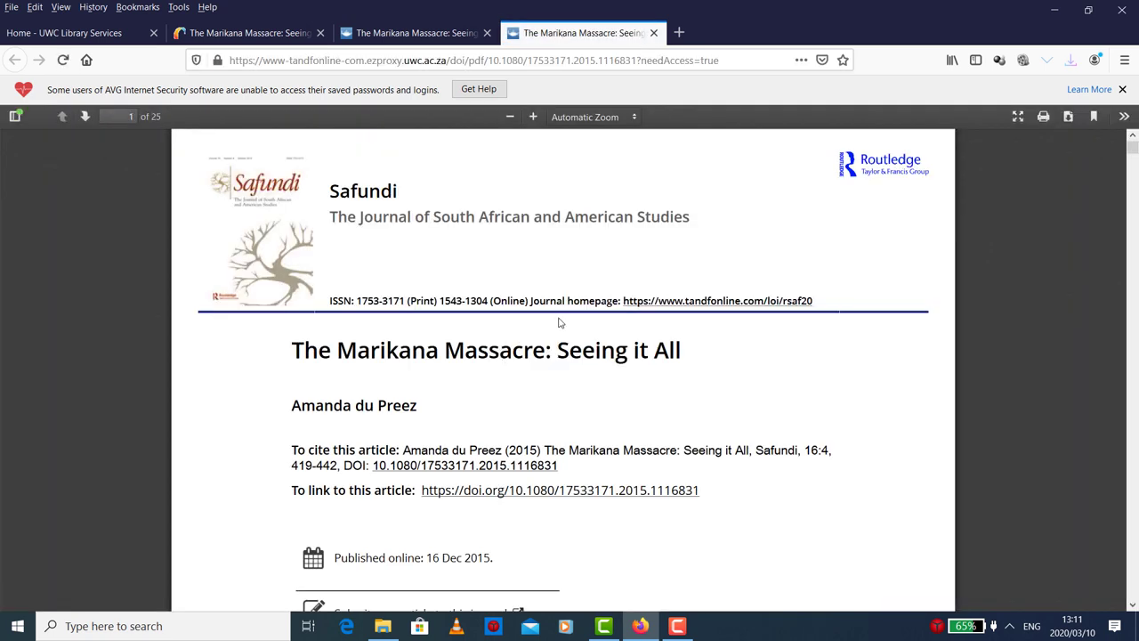
scroll(658, 294, down, 10)
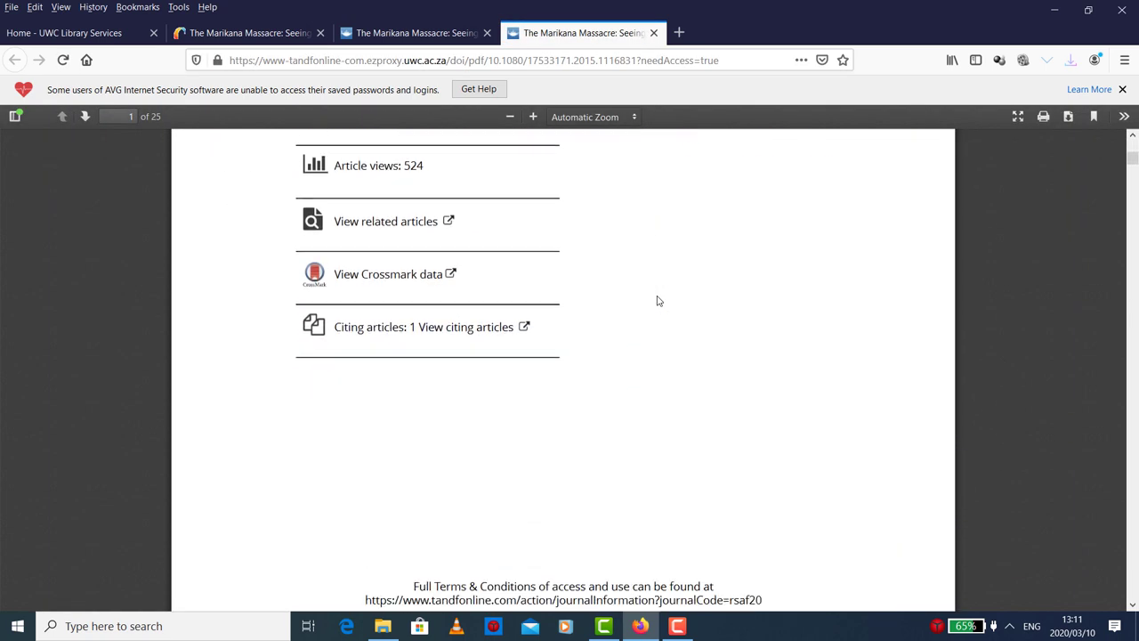
scroll(657, 300, down, 5)
scroll(659, 300, down, 4)
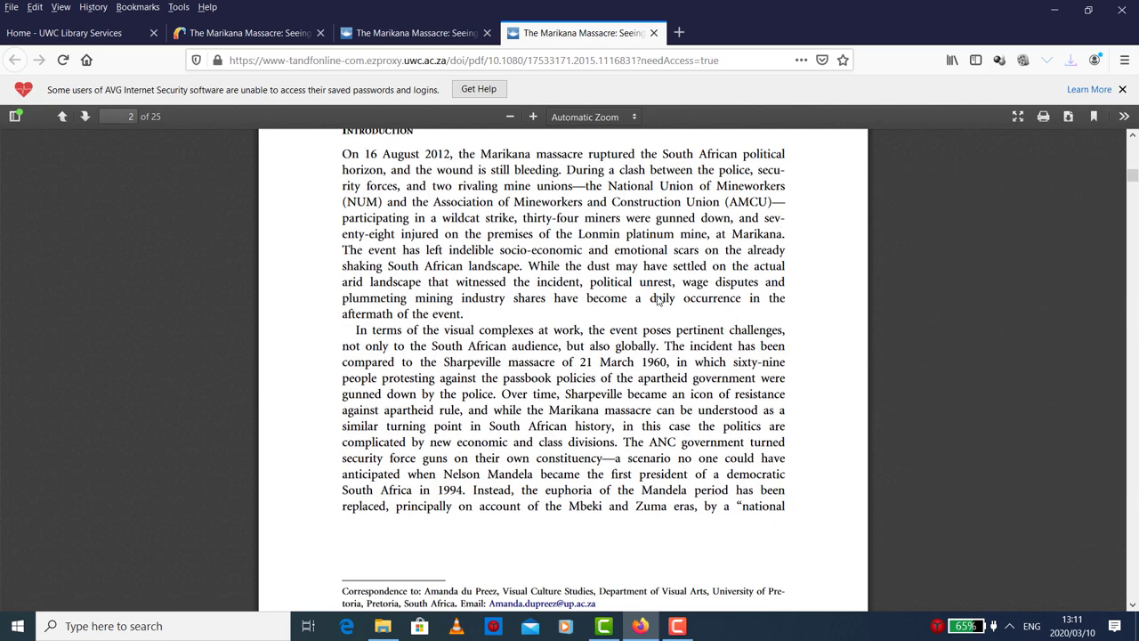